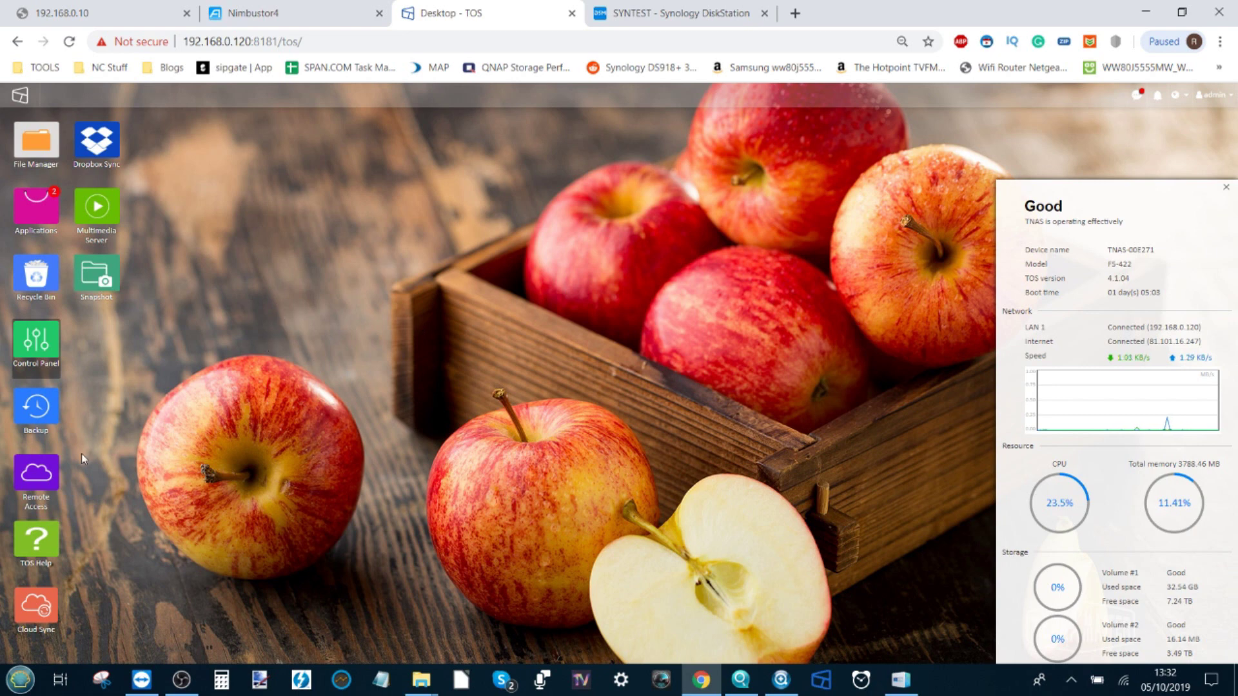
Launch Cloud Sync, cancel the new cloud connection, and close the app
double_click(38, 603)
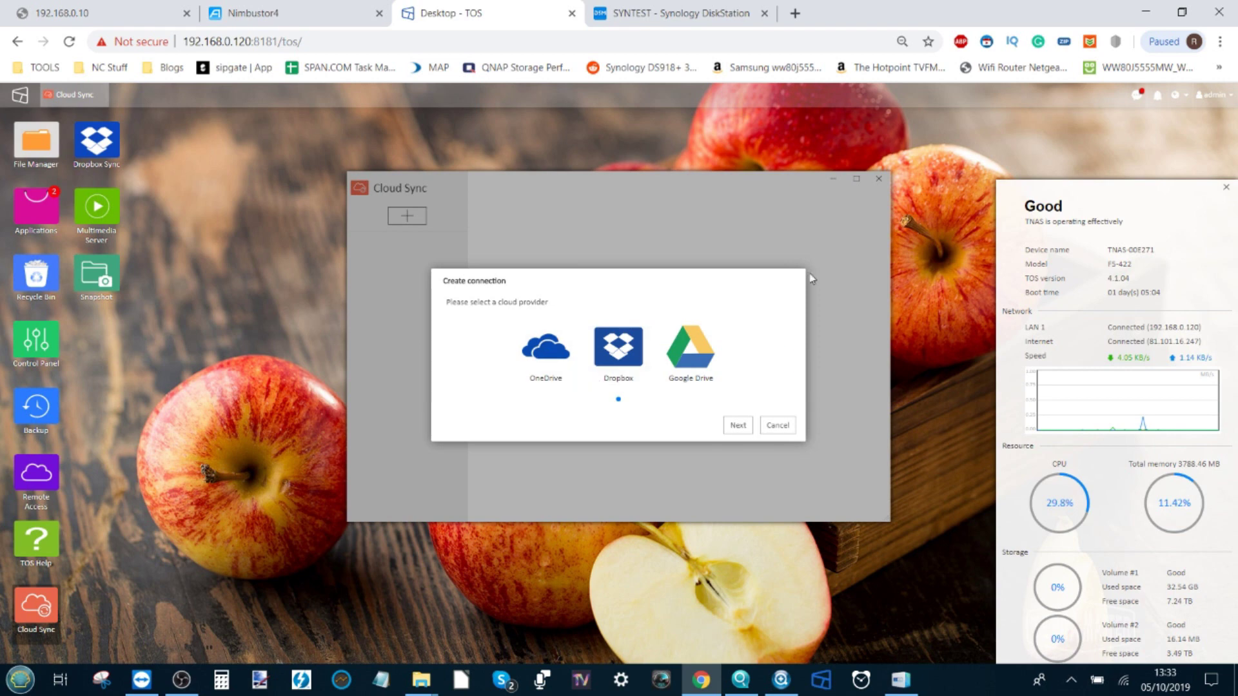
left_click(776, 424)
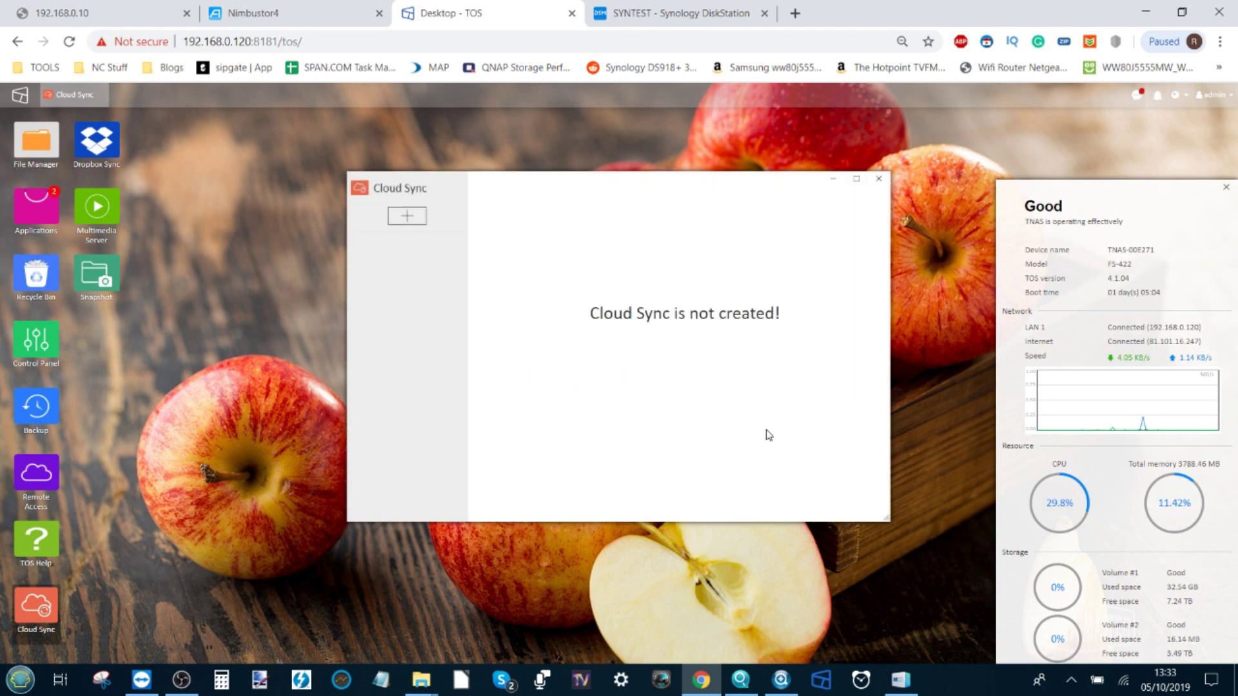
left_click(878, 179)
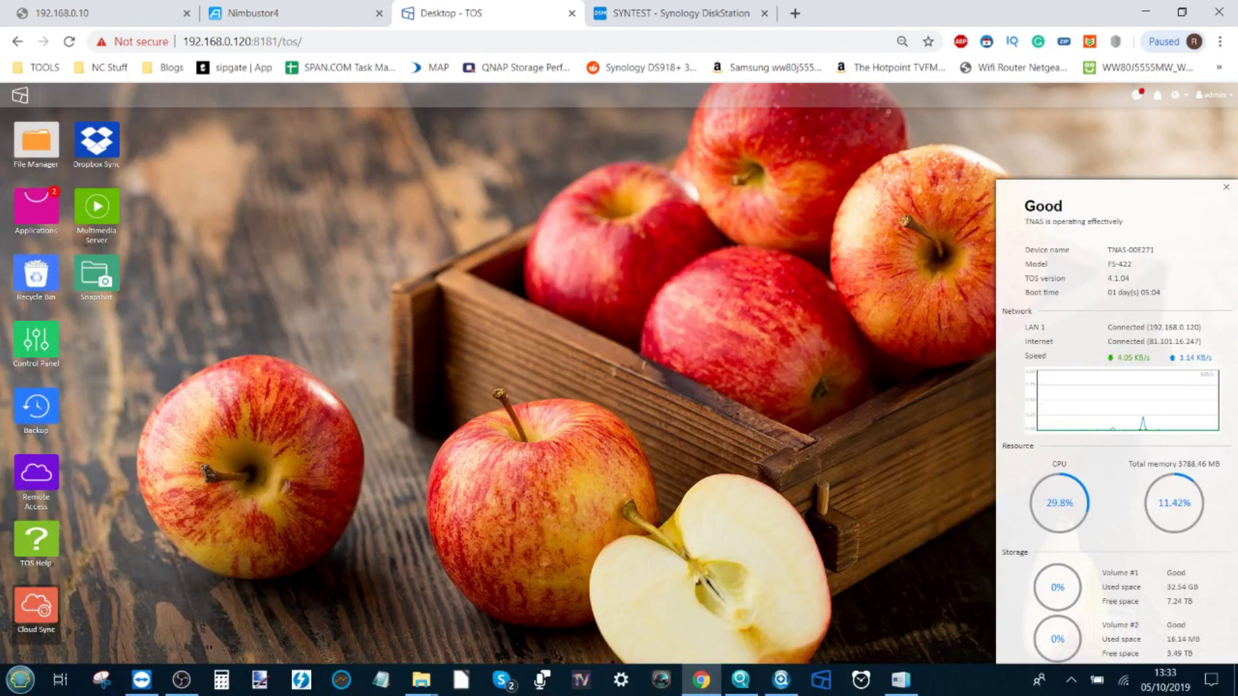
Browse the App Center's full app list, including beta apps such as Cloud Sync
left_click(28, 212)
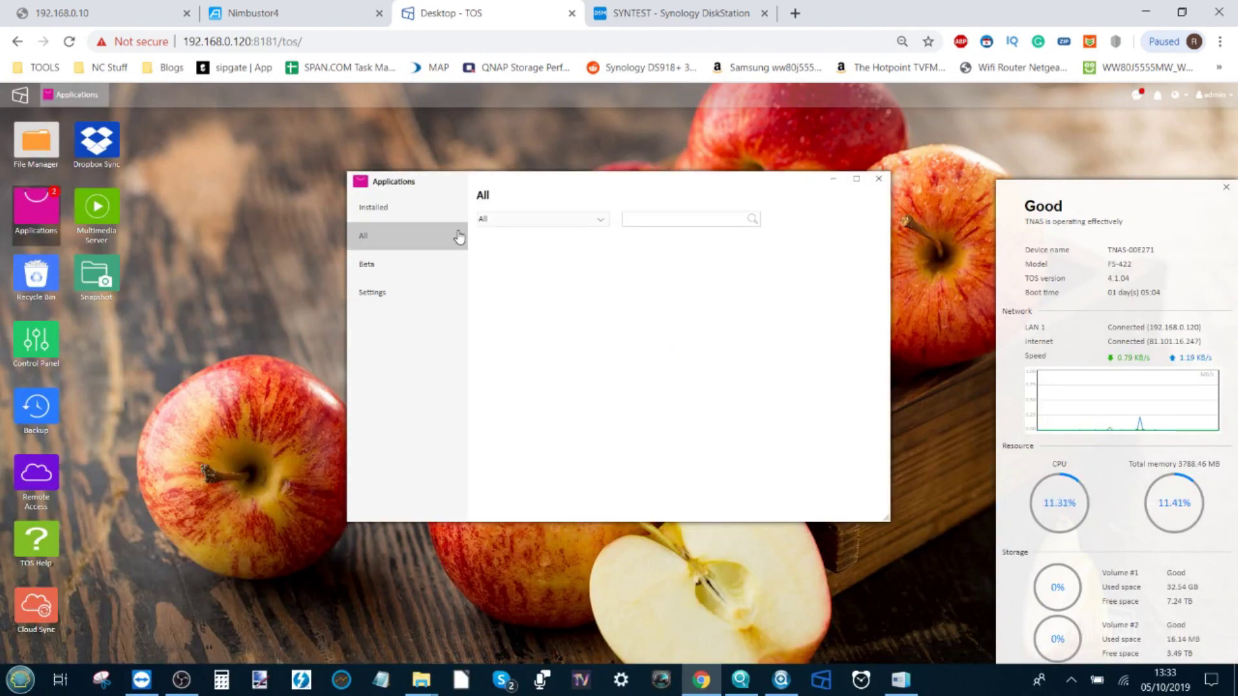
left_click(459, 237)
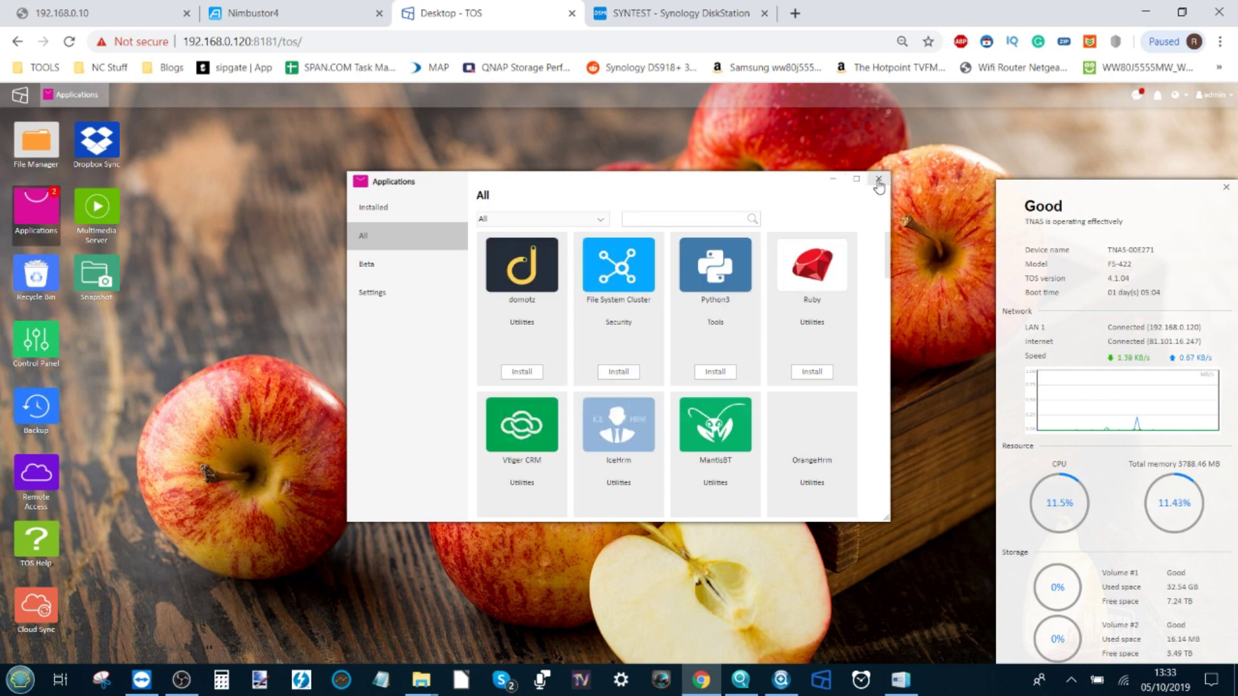
left_click(439, 270)
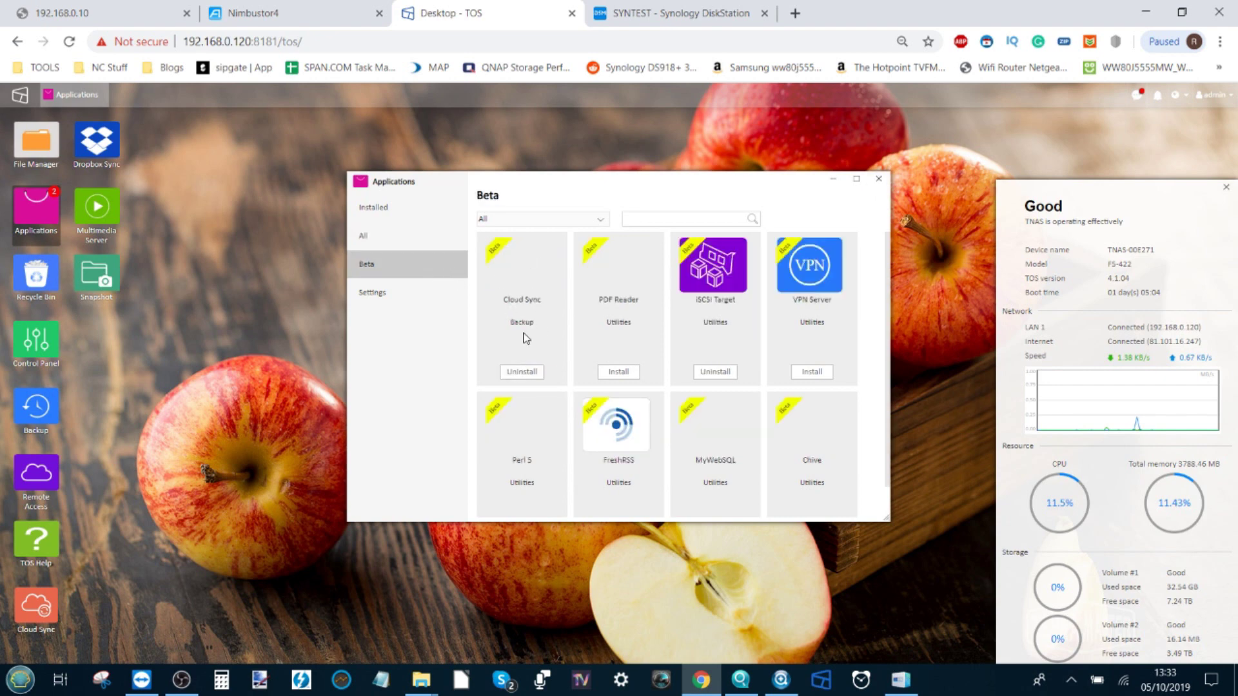
left_click(878, 179)
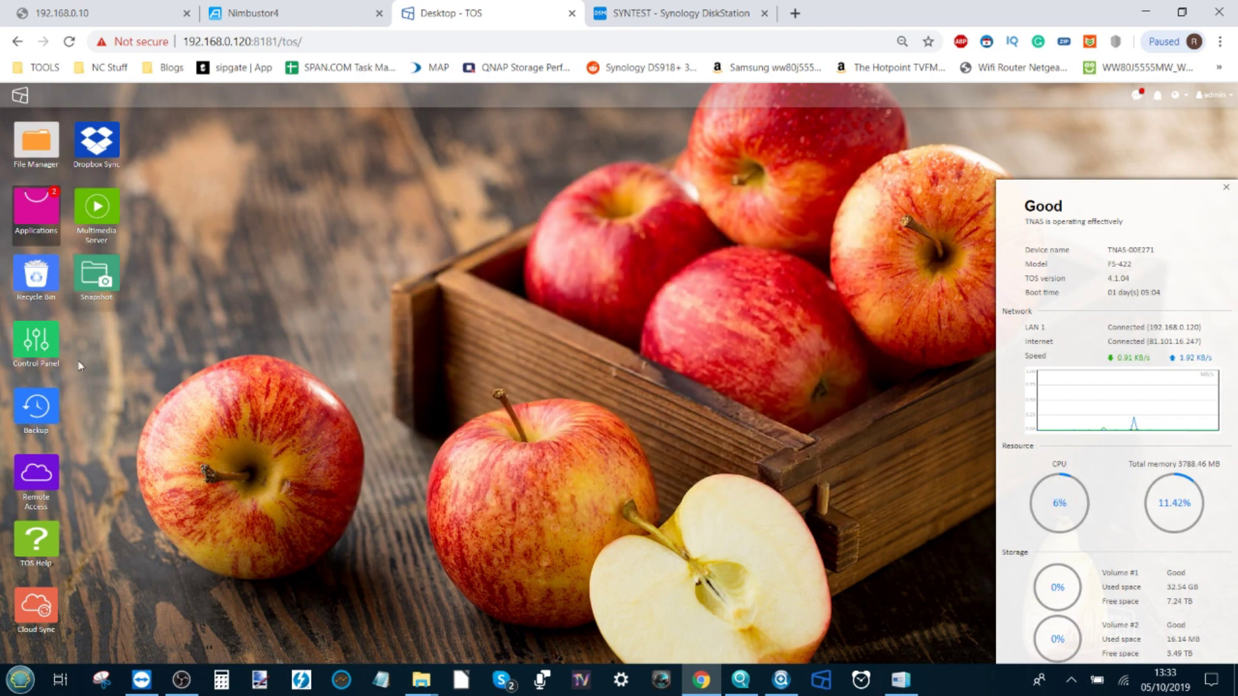
Relaunch Cloud Sync and choose OneDrive as the provider for a new connection
left_click(34, 609)
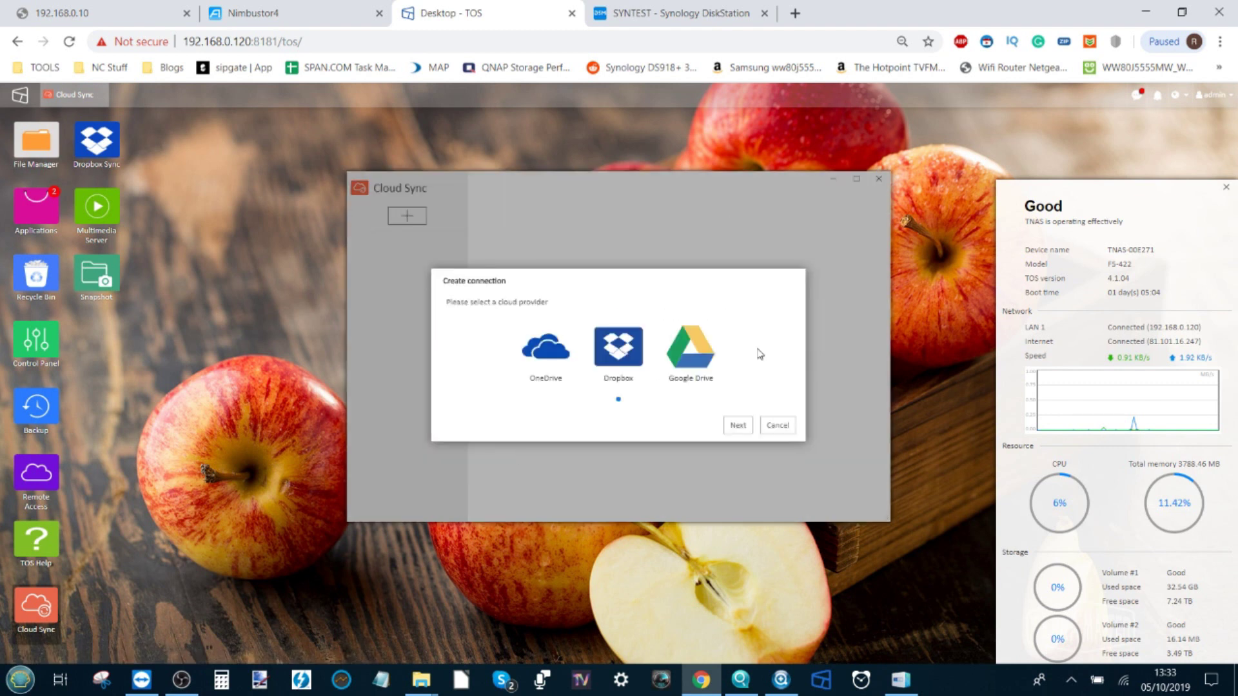
left_click(545, 351)
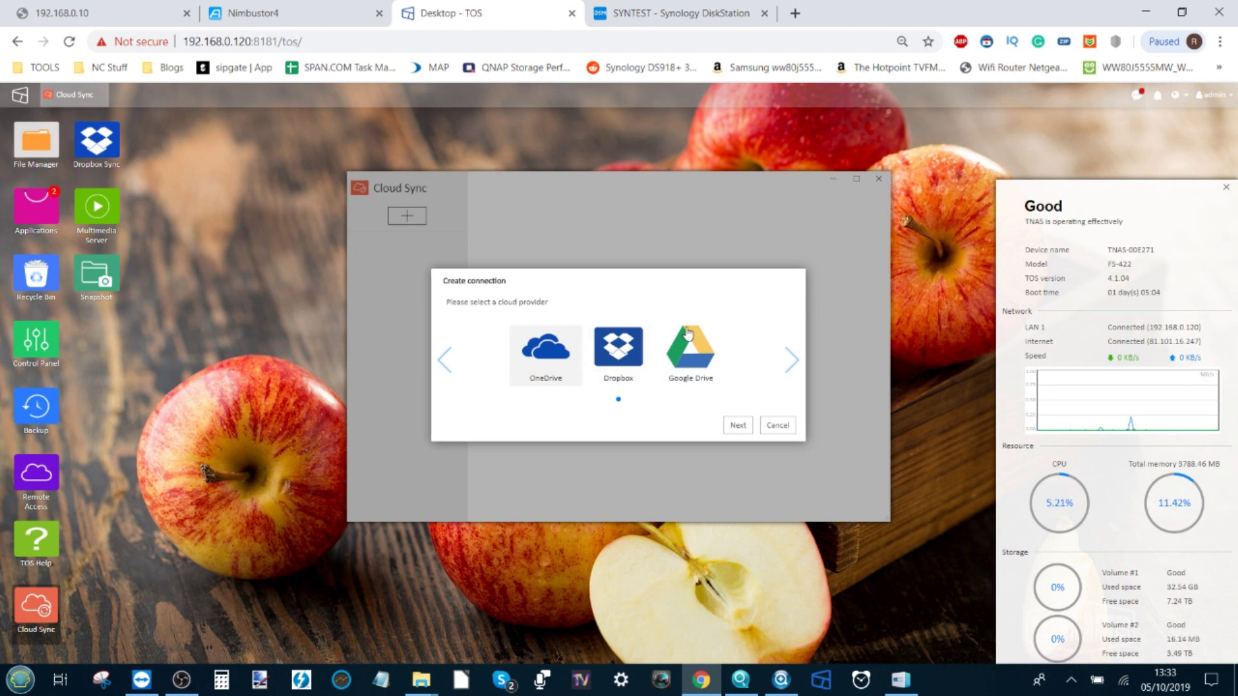
left_click(739, 425)
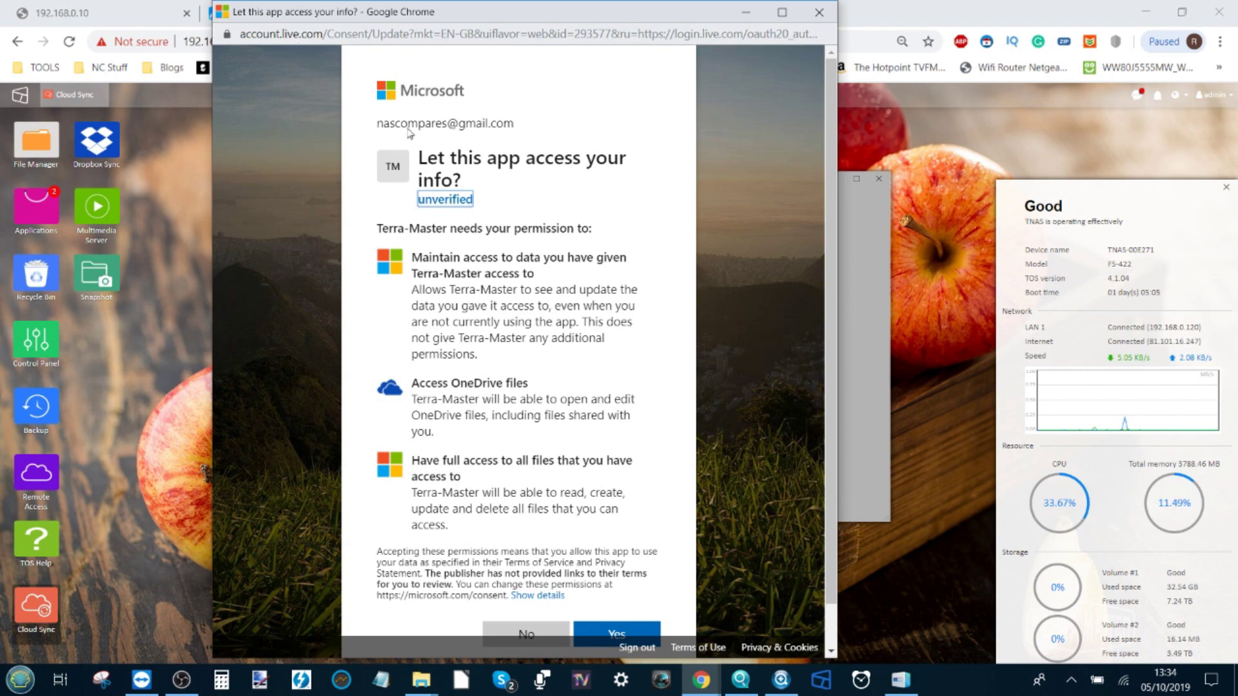
Accept Microsoft's consent for Terra-Master's OneDrive access and approve the redirect to the NAS
scroll(496, 220, "down", 1)
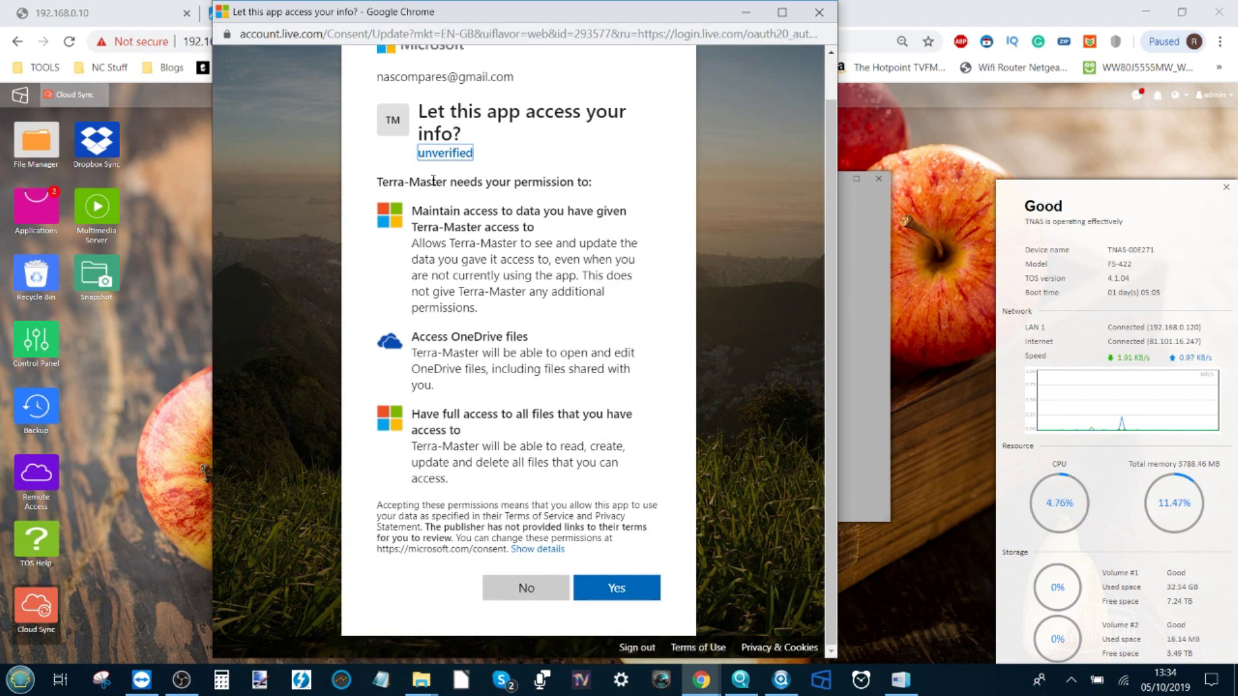
scroll(433, 180, "up", 1)
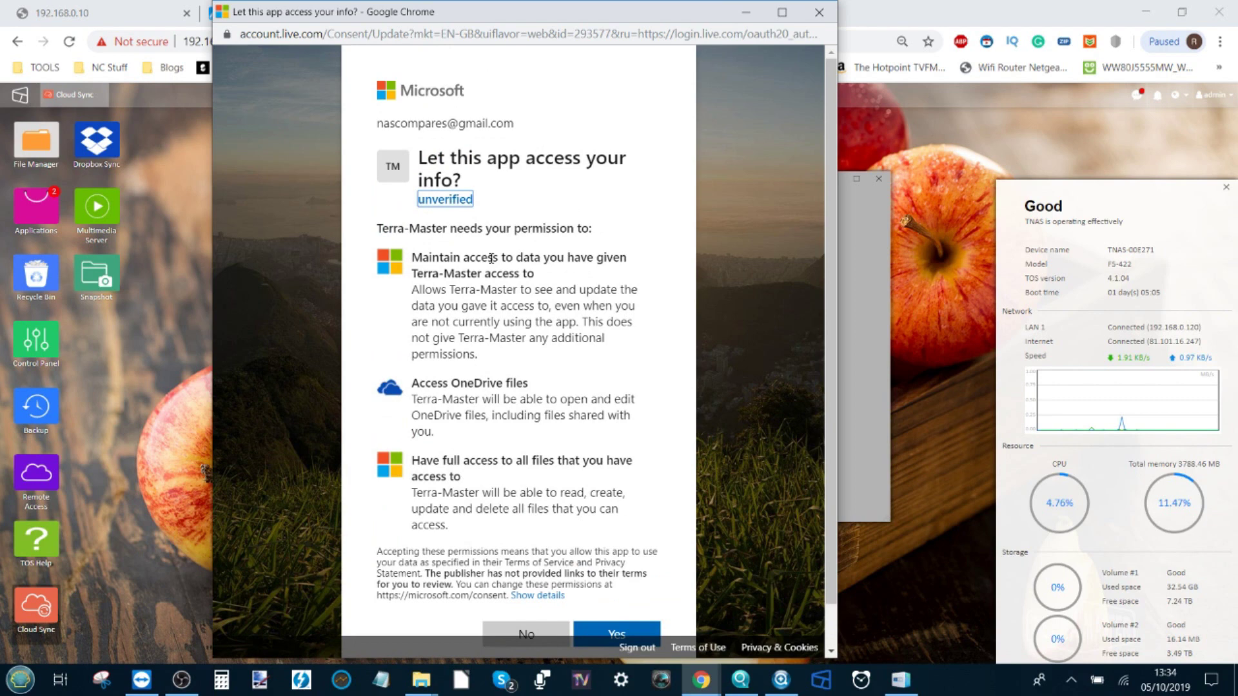
scroll(491, 257, "down", 1)
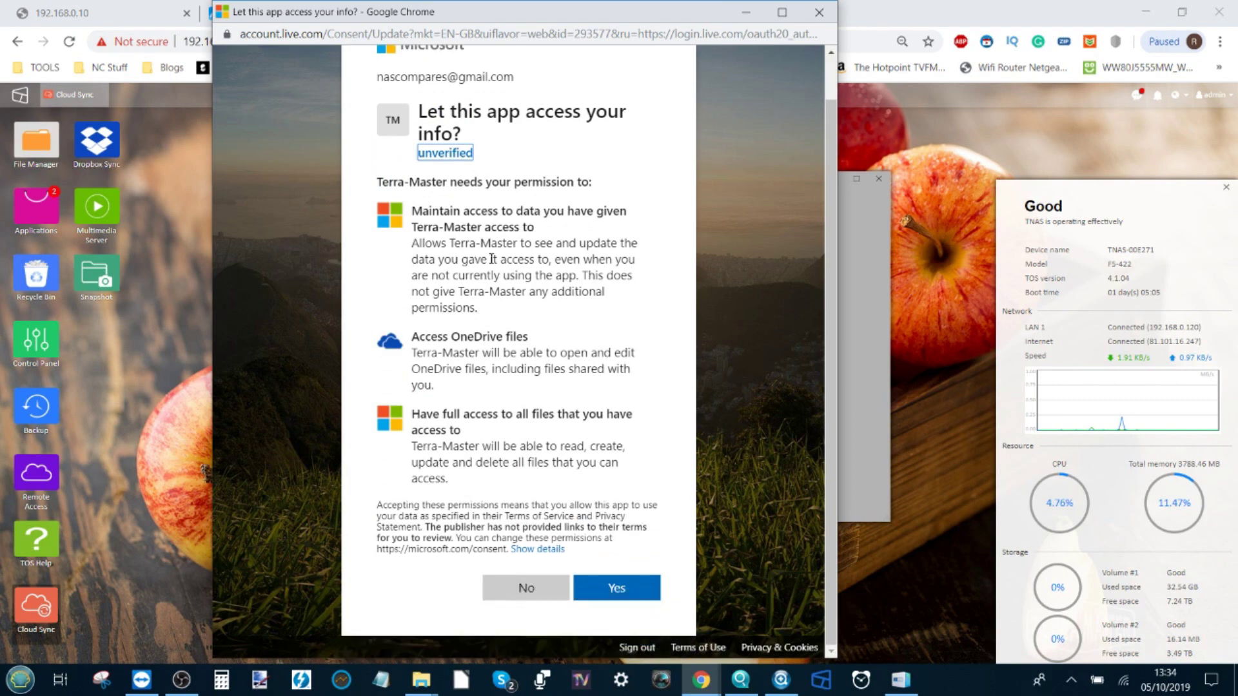
left_click(618, 592)
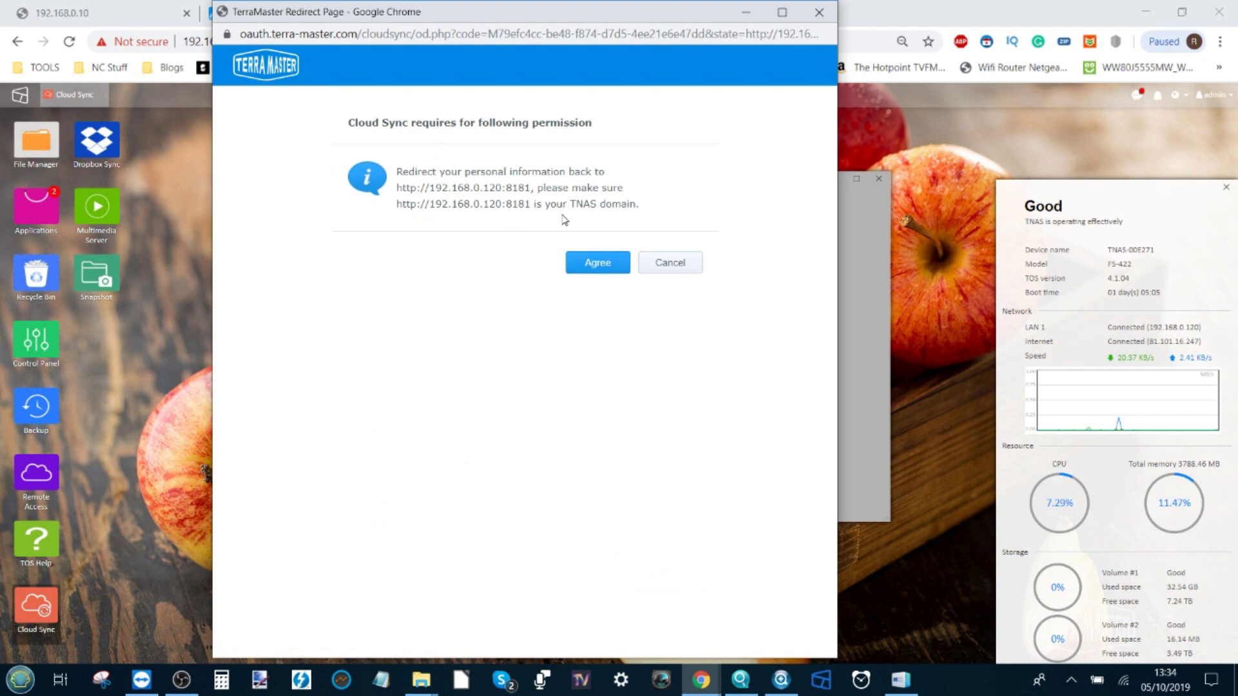
left_click(605, 267)
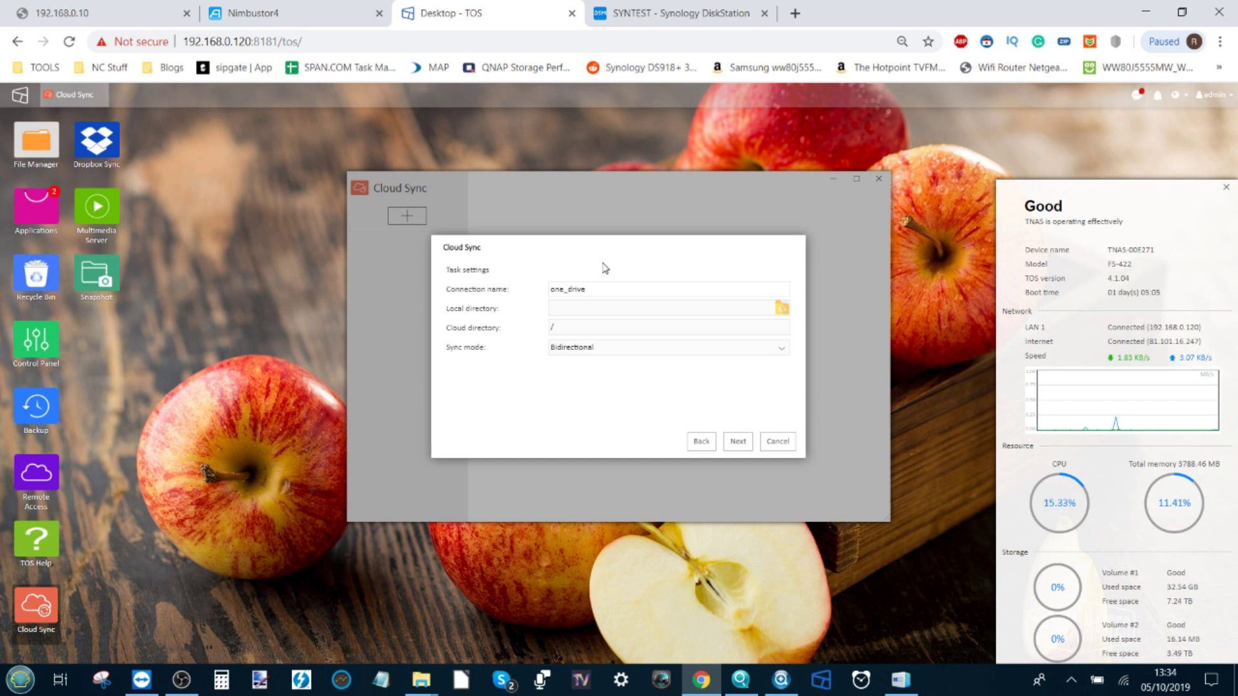
Replace the default connection name one_drive with ONEDRIVE
left_click_drag(586, 288, 478, 265)
type("O")
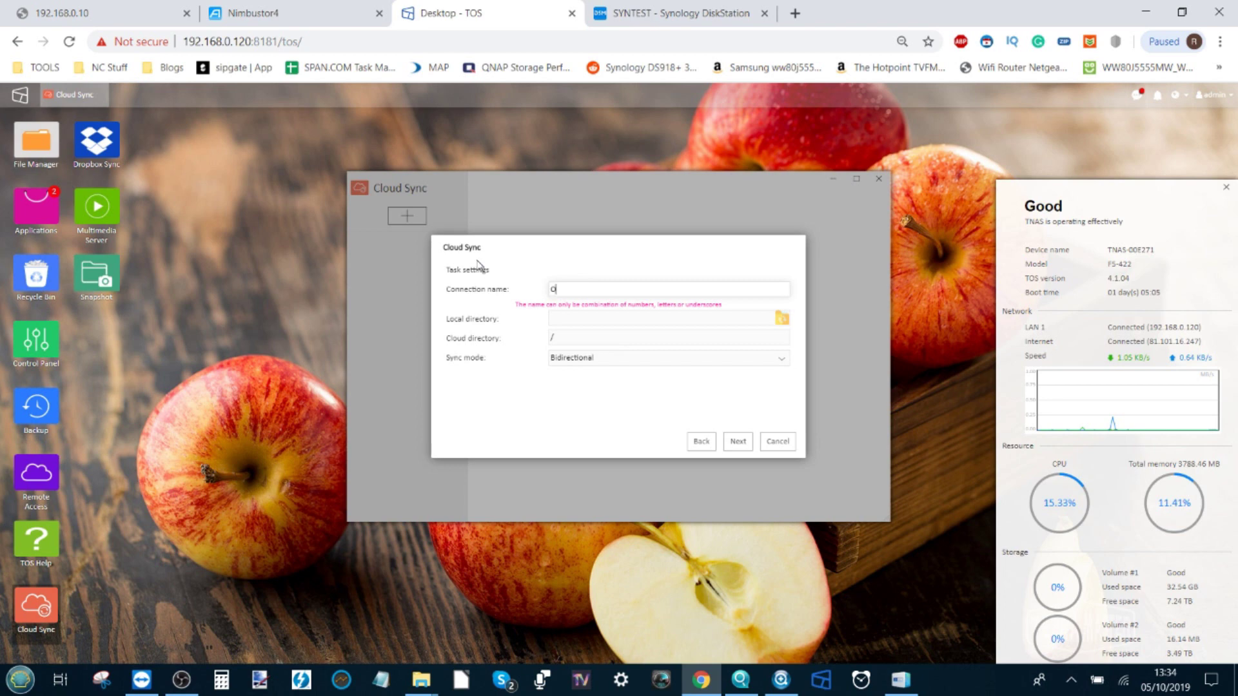
type("NEDRIVE")
Finish the name ONEDRIVE and set the local directory to the public folder, /mnt/md0/public
left_click(558, 314)
left_click(781, 308)
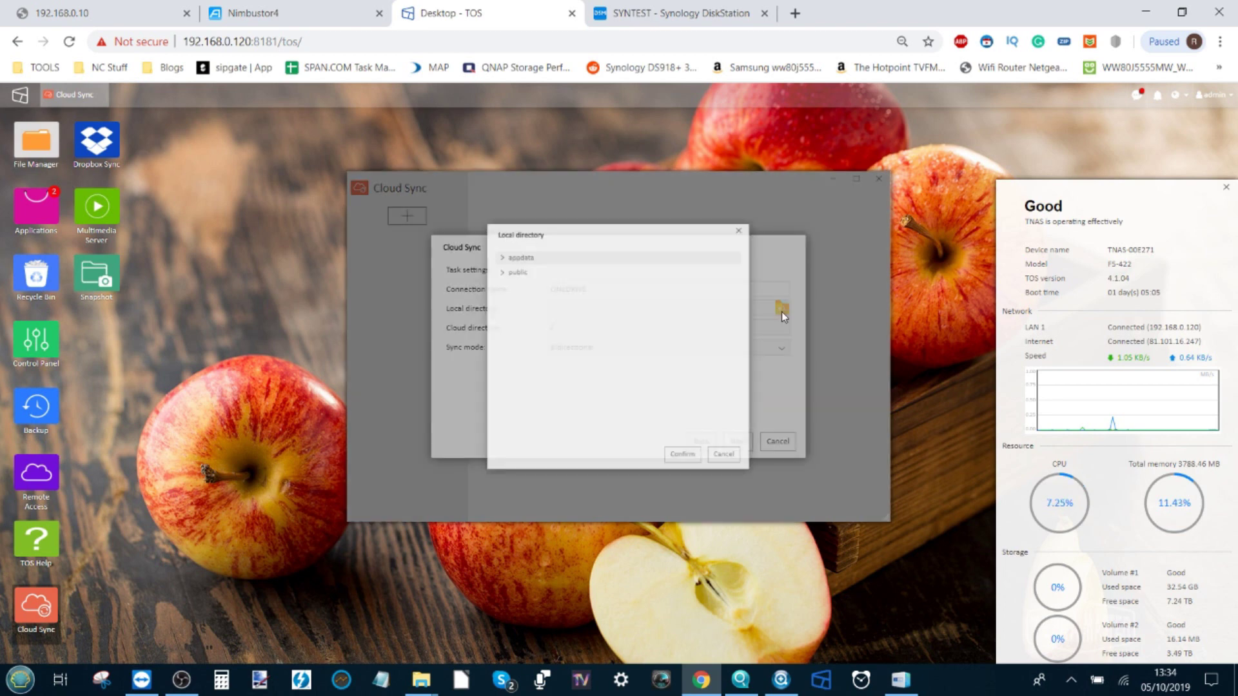
left_click(492, 267)
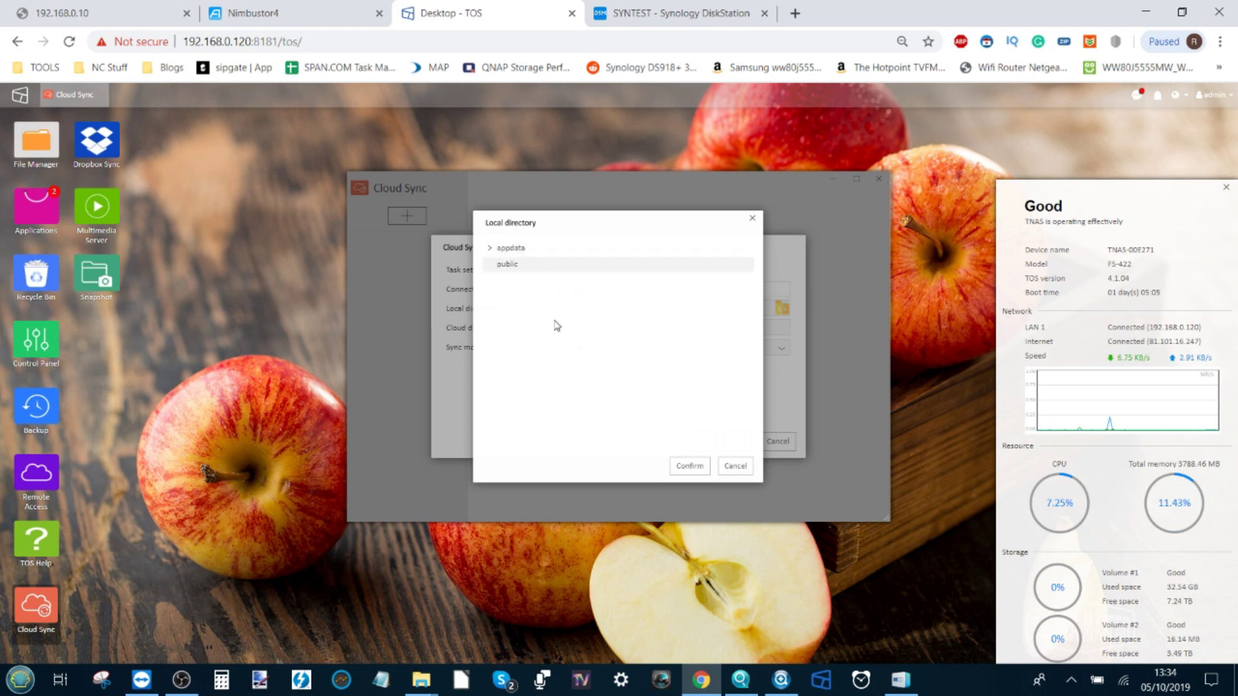
left_click(508, 269)
left_click(696, 467)
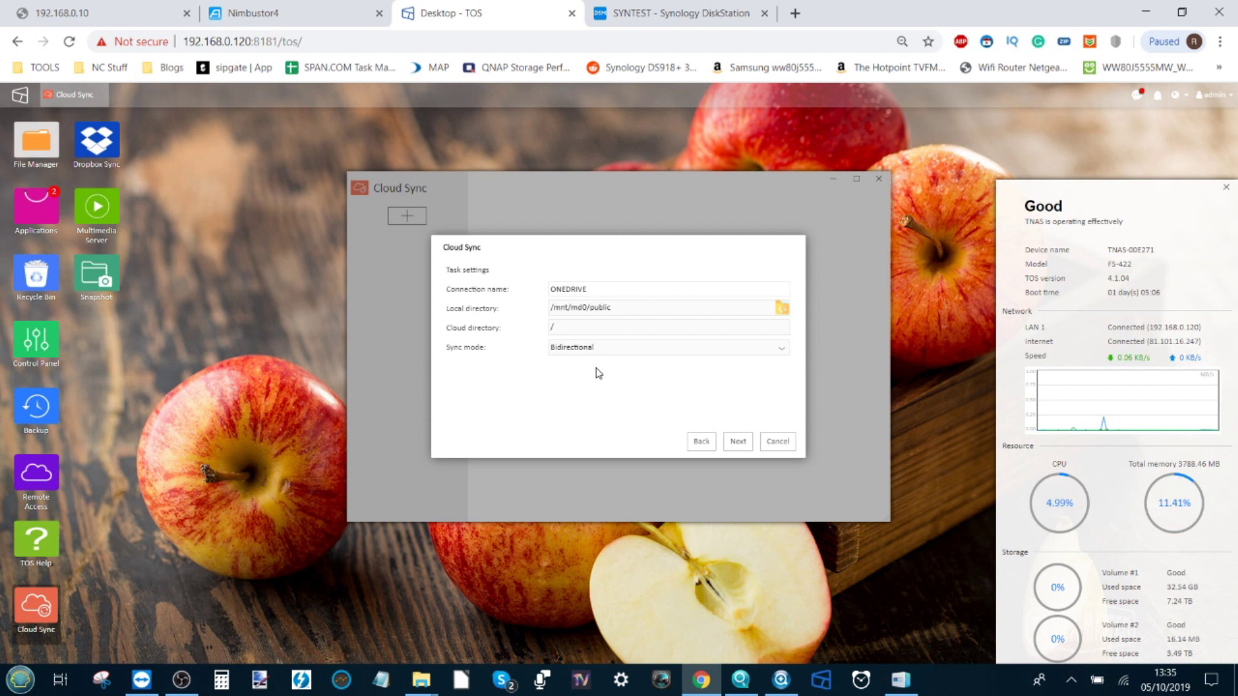
double_click(571, 326)
Leave the cloud directory at root / and bring up the sync mode choices
left_click(571, 326)
left_click(609, 347)
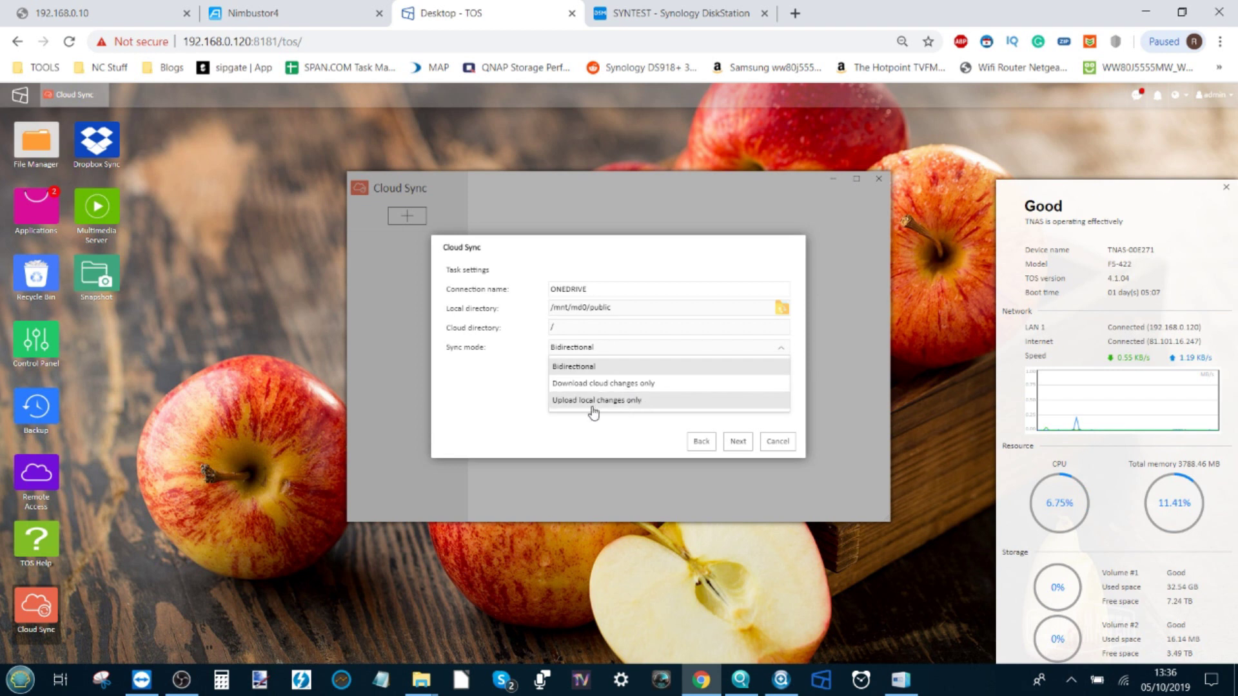
Keep Bidirectional as the sync mode and advance to the Confirm settings summary
left_click(582, 464)
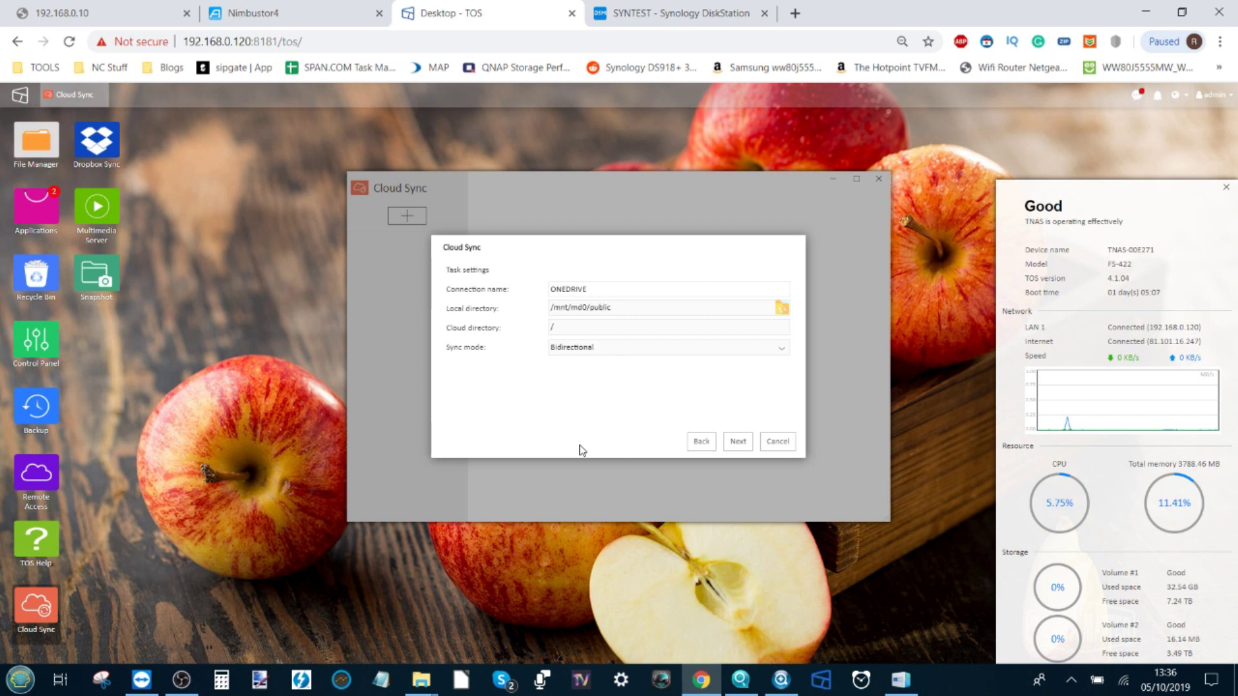
left_click(576, 352)
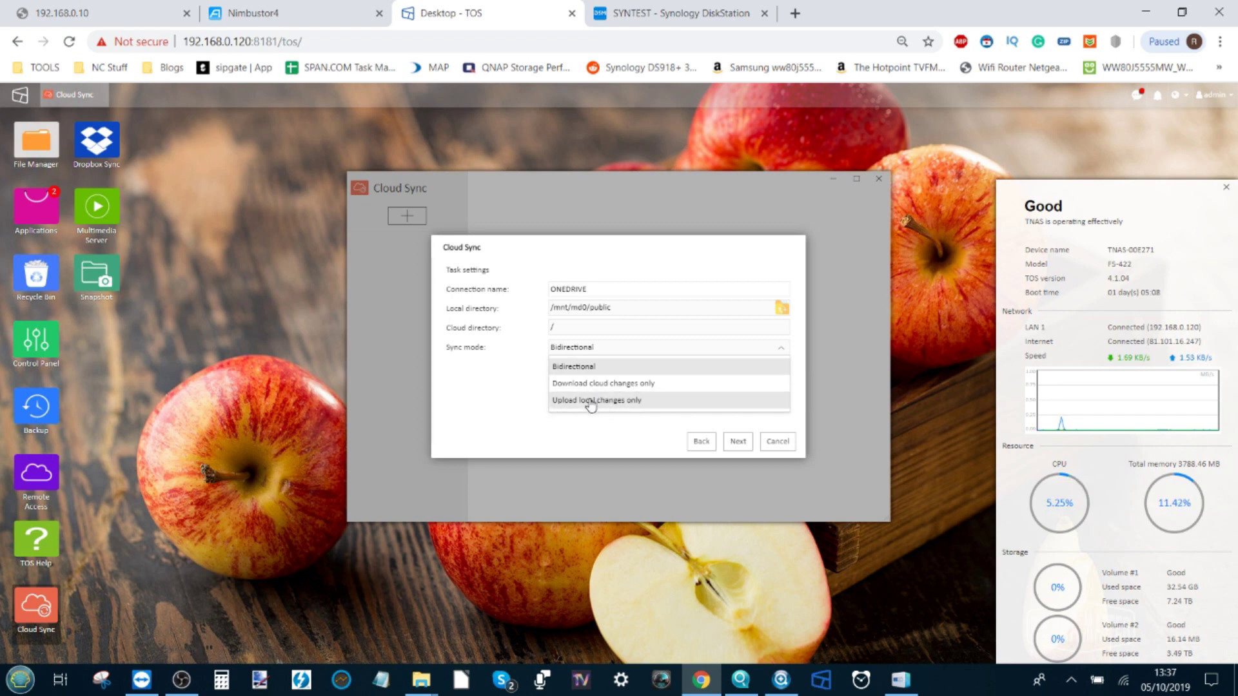
left_click(738, 442)
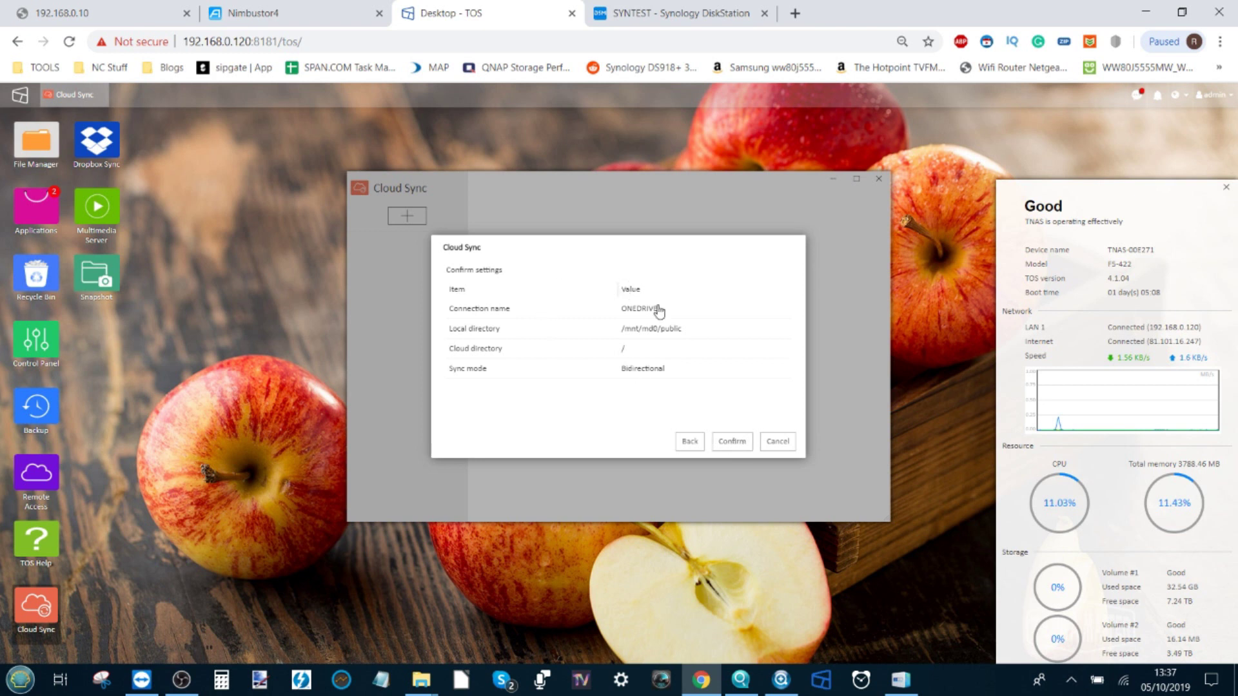
Create the ONEDRIVE connection from the Confirm settings page and view its available actions
left_click(732, 449)
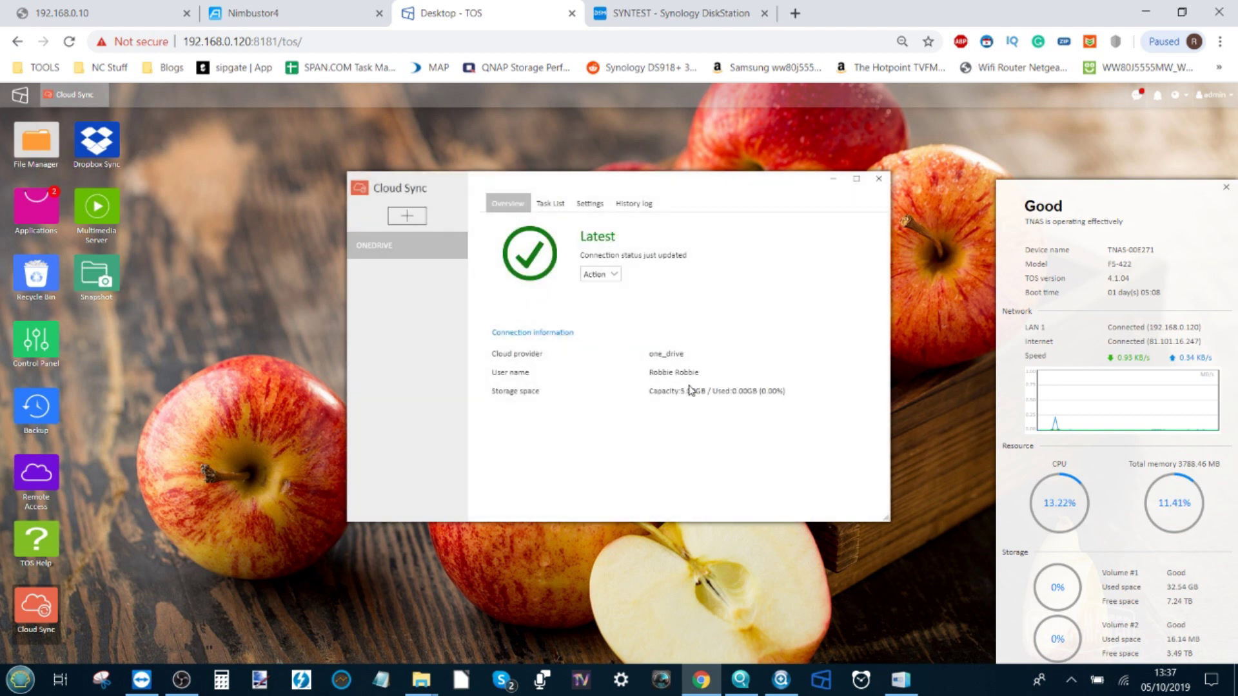
left_click(593, 275)
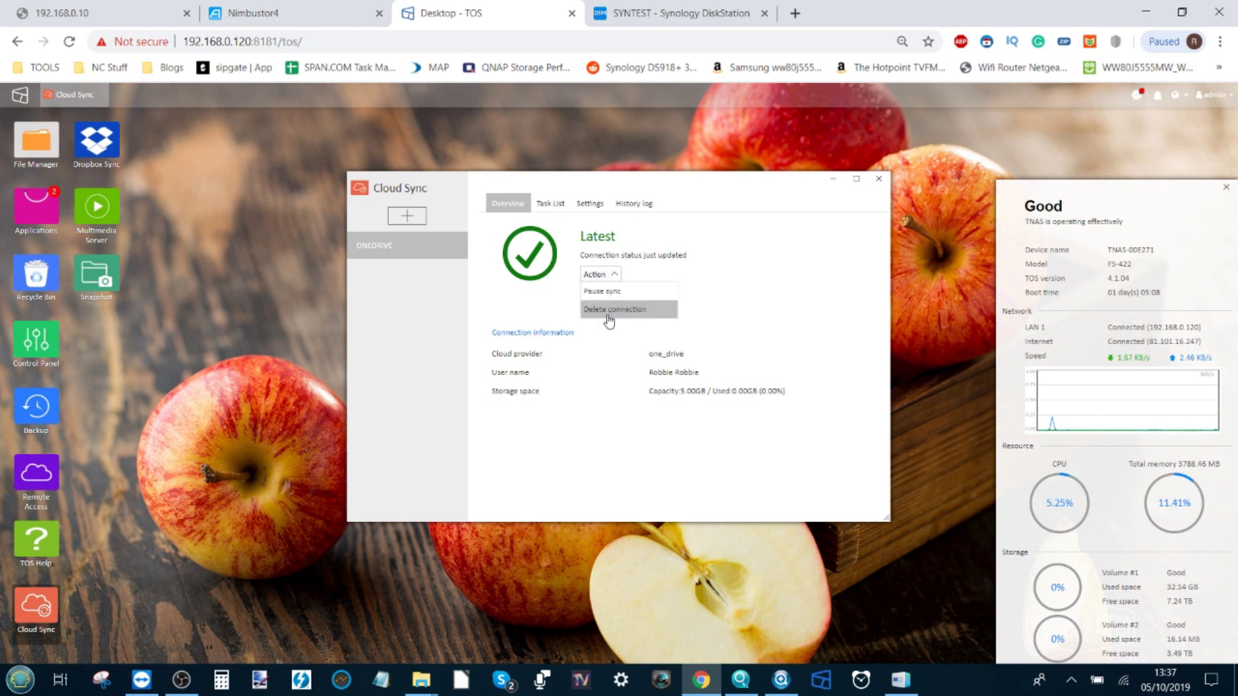
Show ONEDRIVE's Task List with the enabled /mnt/md0/public to / task
left_click(559, 205)
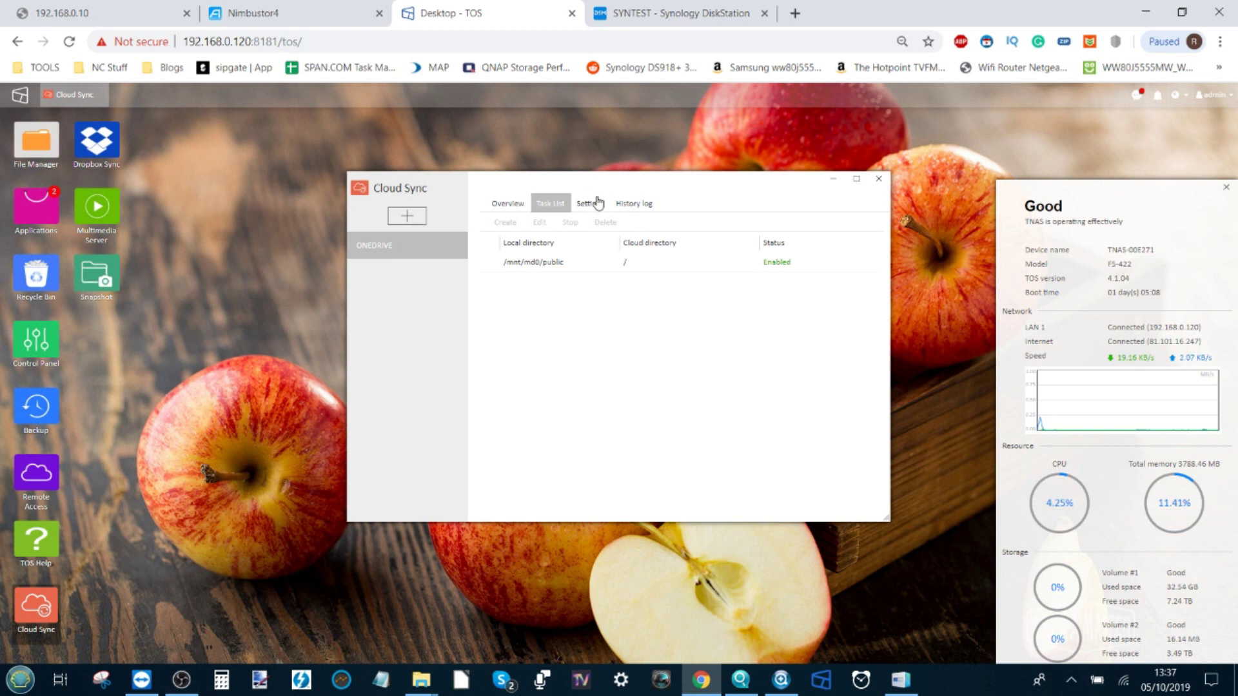
Briefly open Control Panel, then view ONEDRIVE's Settings: 1-minute polling, 500 KB/s limits
left_click(37, 341)
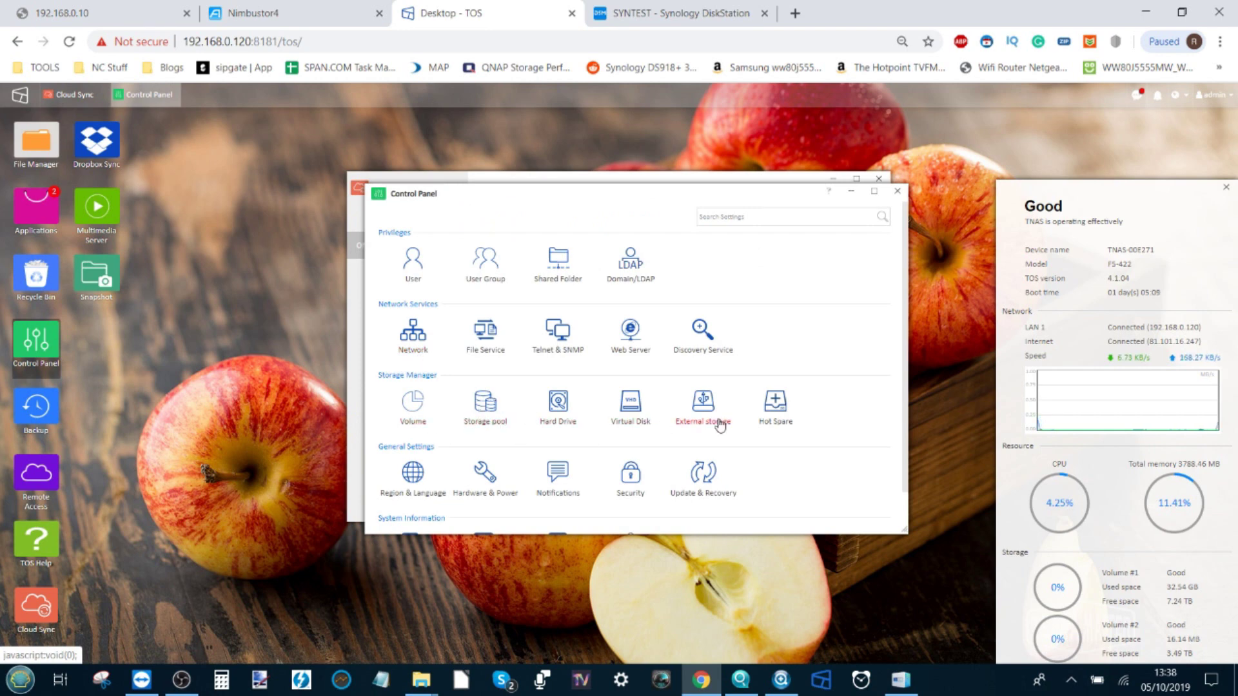
left_click(897, 191)
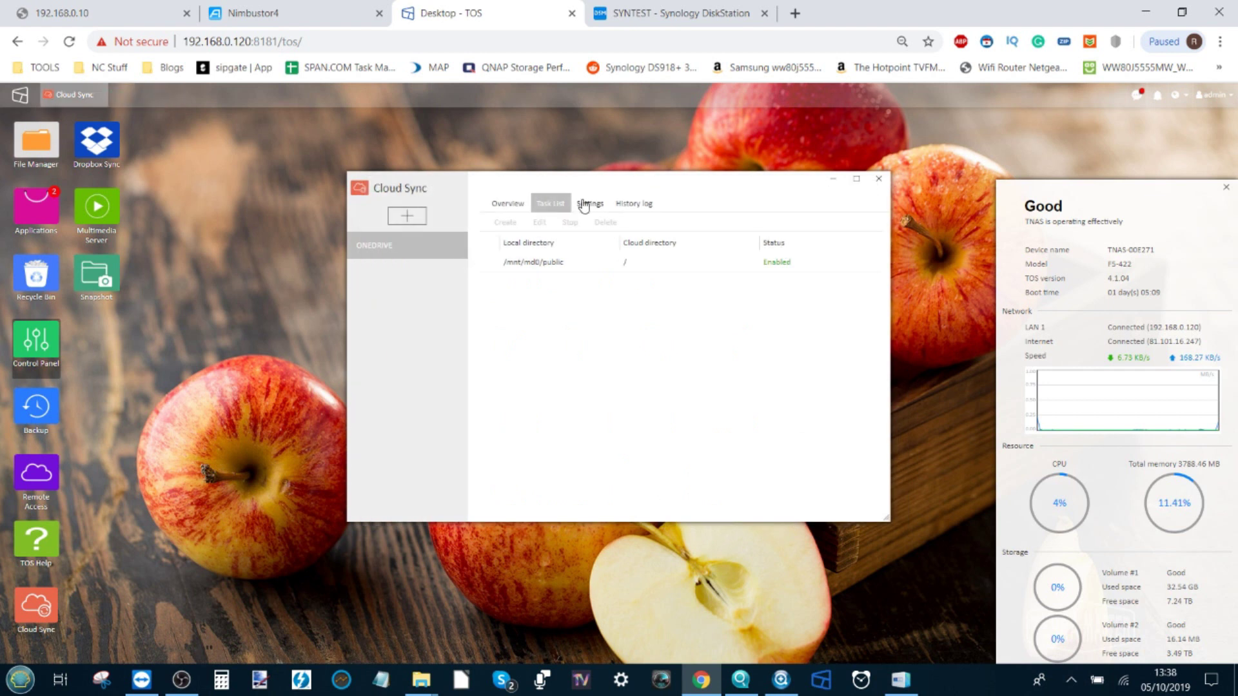
left_click(588, 203)
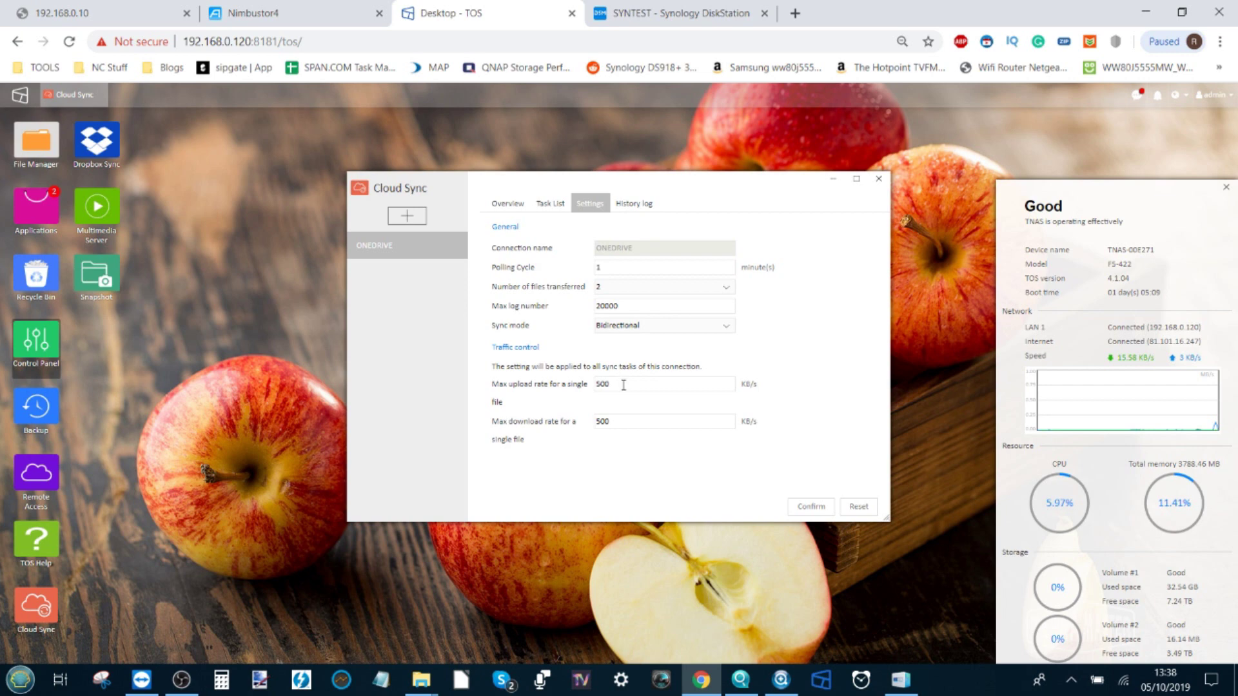
Highlight the 500 KB/s max upload rate, then return to ONEDRIVE's Overview showing Latest
left_click_drag(623, 385, 583, 388)
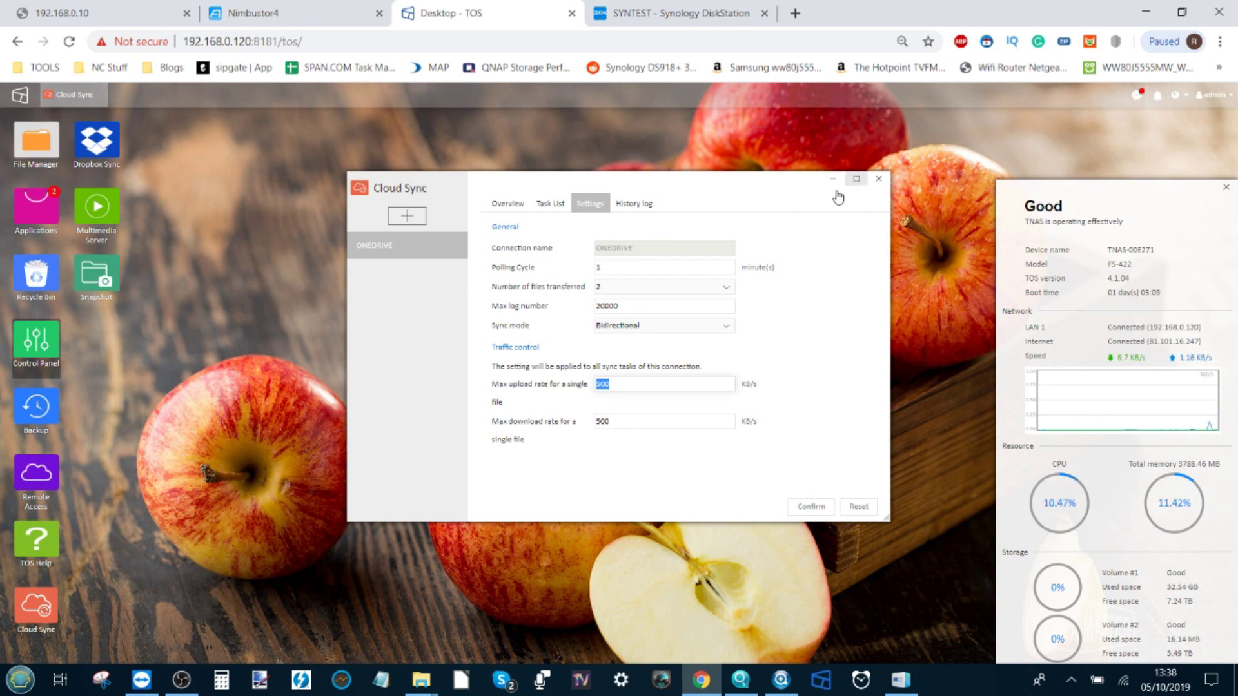
left_click(507, 203)
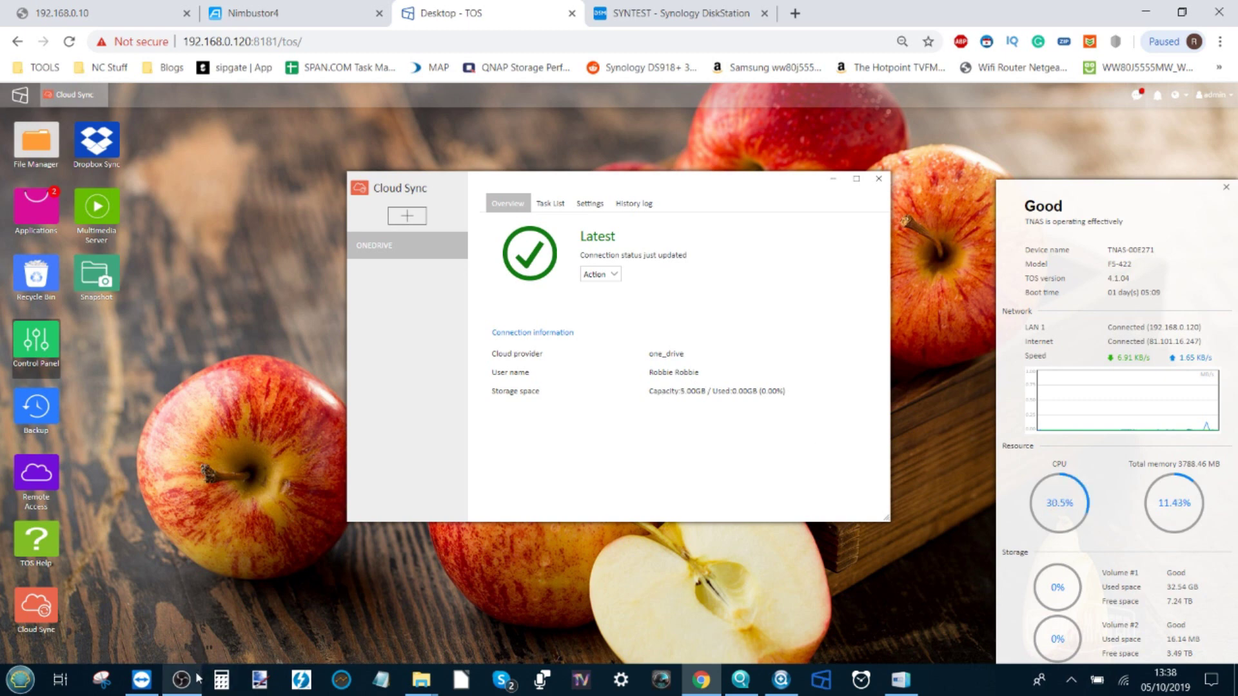
left_click(252, 581)
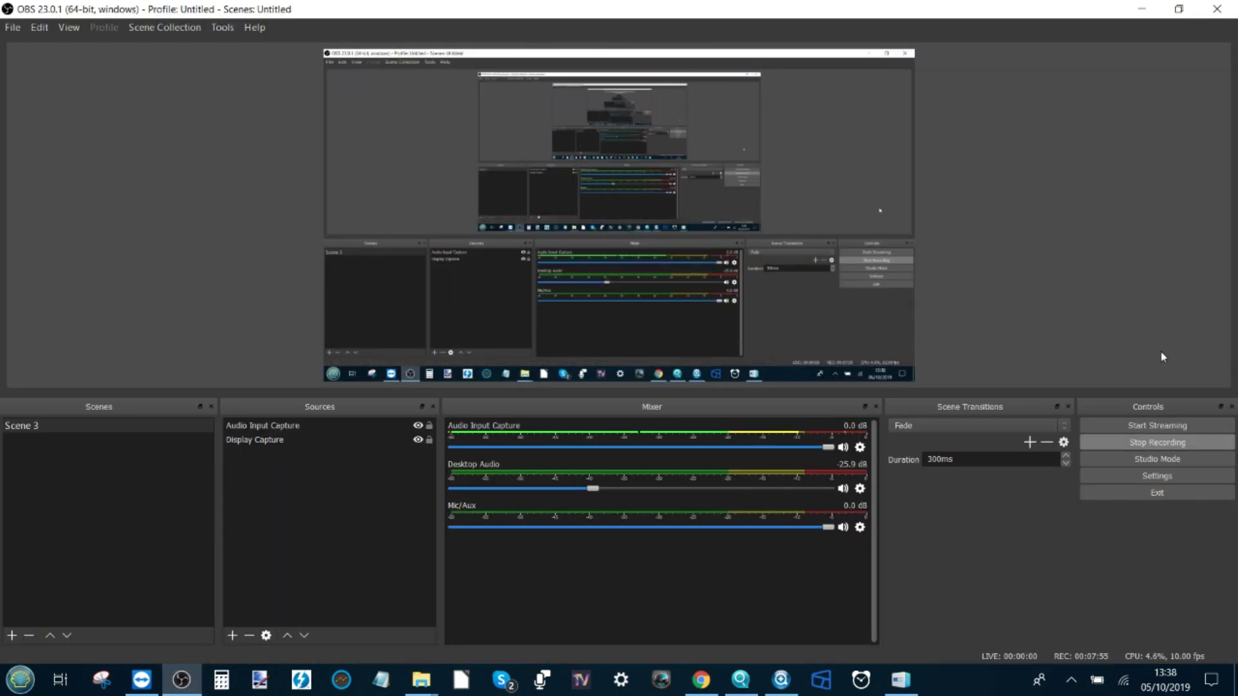
left_click(1141, 9)
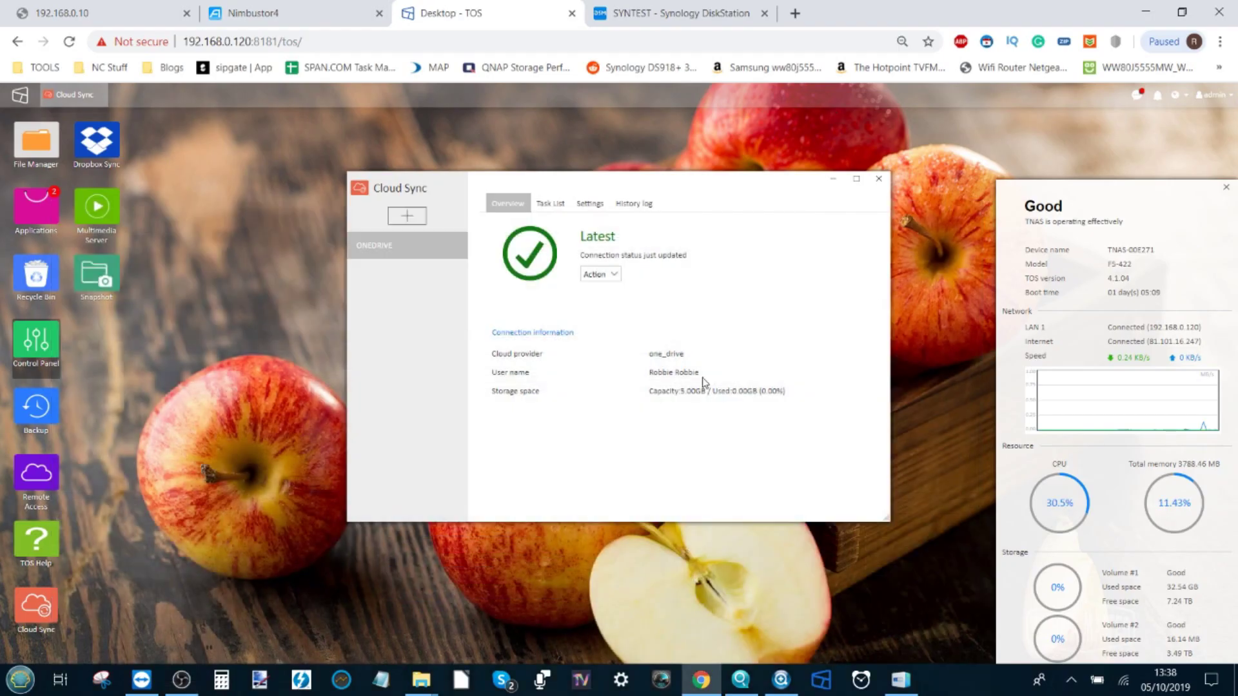